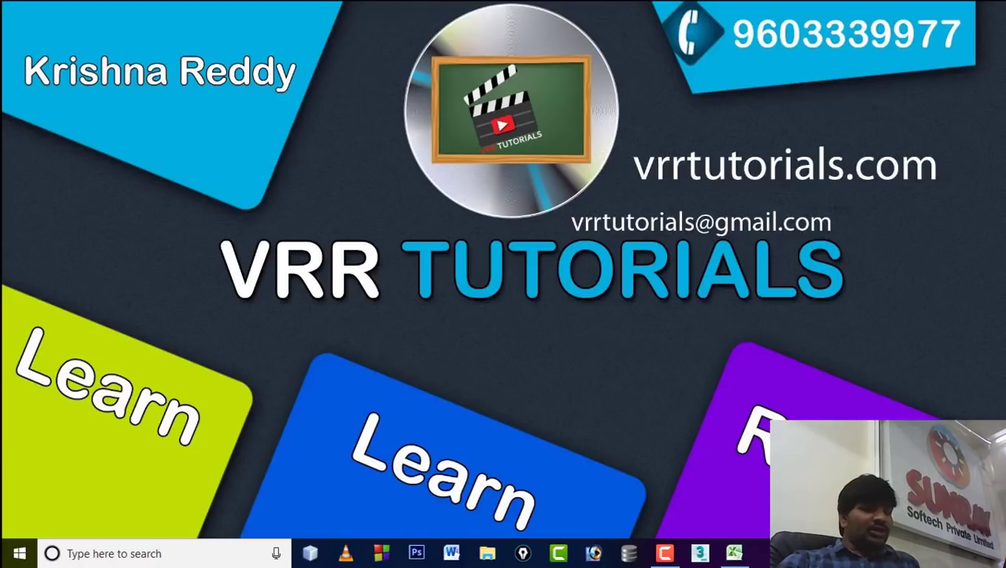
- Switch from the title slide to the 'substr occures in a string.xlsm' workbook in Excel
{"action": "left_click", "coordinate": [736, 555]}
- Select cell A9 ('this is my ism') and open Module1 in the Visual Basic editor
{"action": "left_click", "coordinate": [422, 373]}
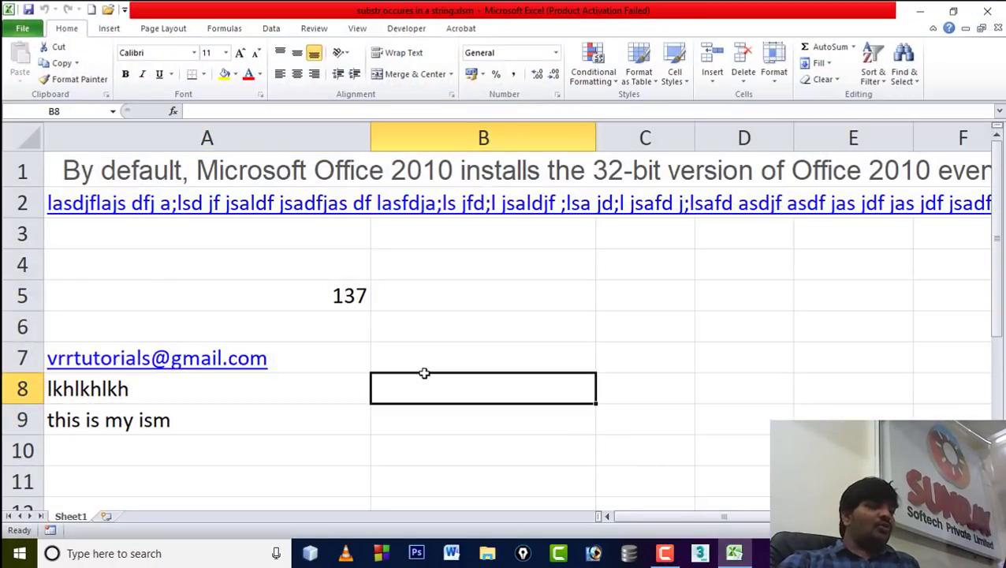
{"action": "left_click", "coordinate": [279, 411]}
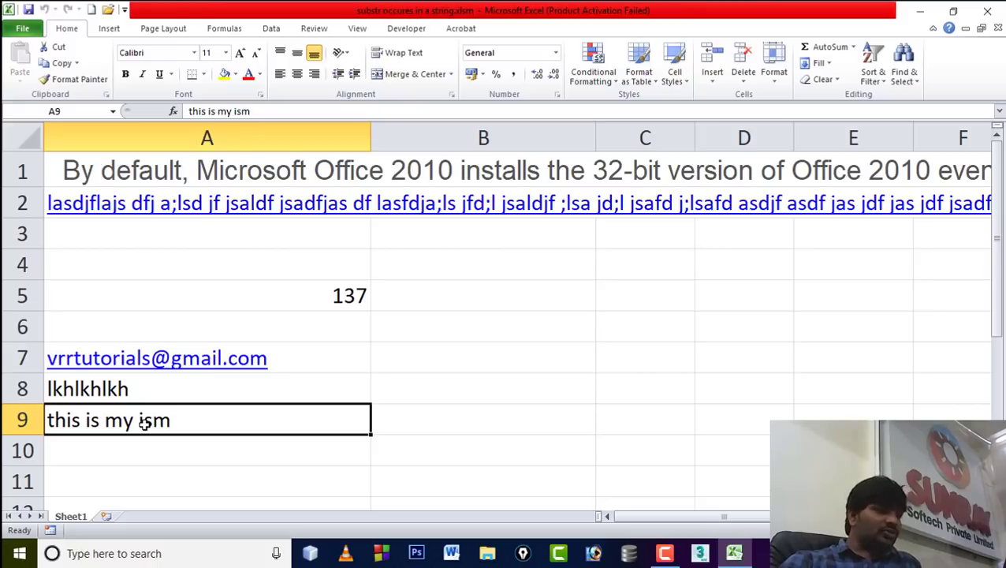
{"action": "left_click", "coordinate": [406, 28]}
{"action": "key", "text": "alt+F11"}
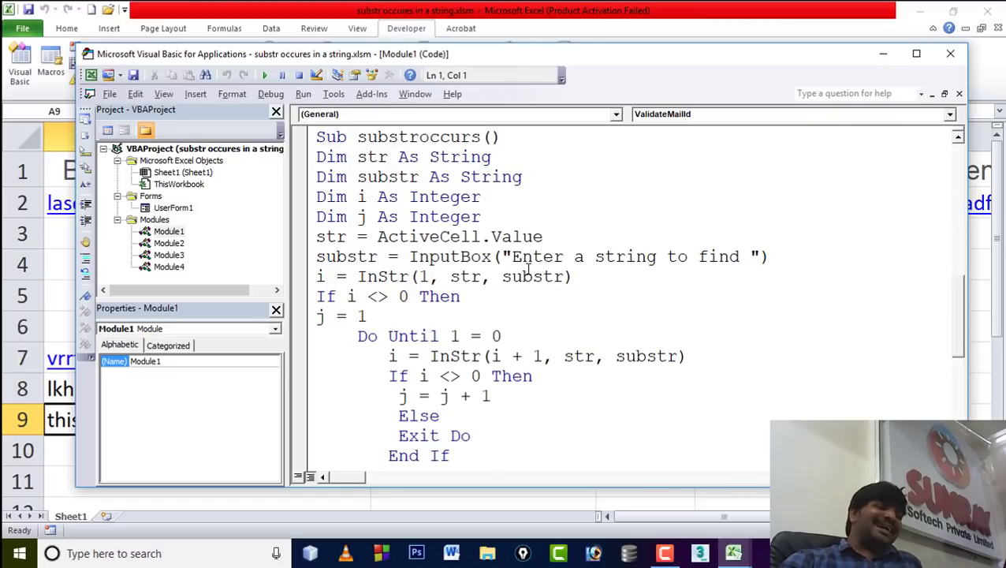
- Highlight the InStr(1, str, substr) call in the code to explain it
{"action": "left_click_drag", "start_coordinate": [358, 276], "coordinate": [576, 275]}
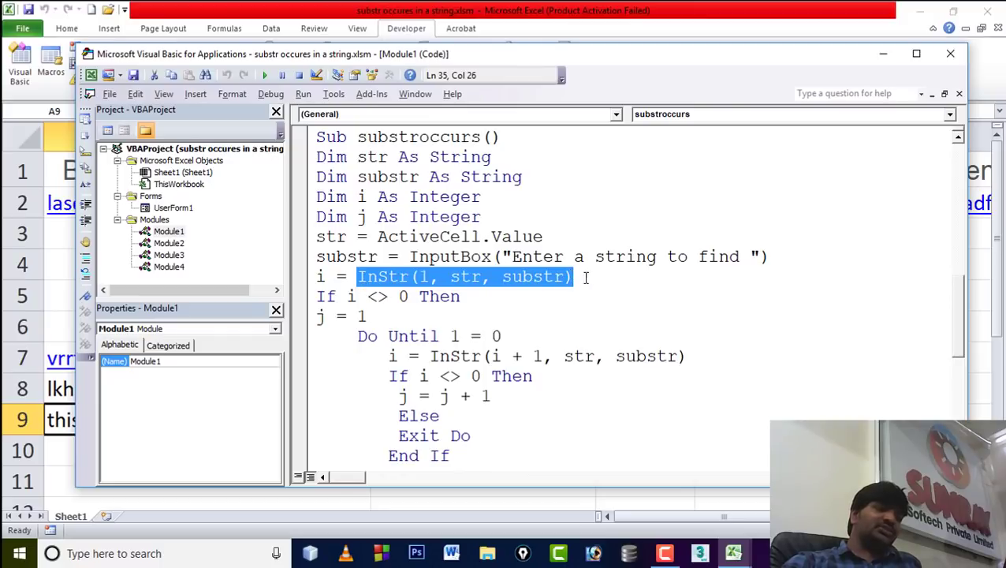
{"action": "left_click", "coordinate": [578, 280]}
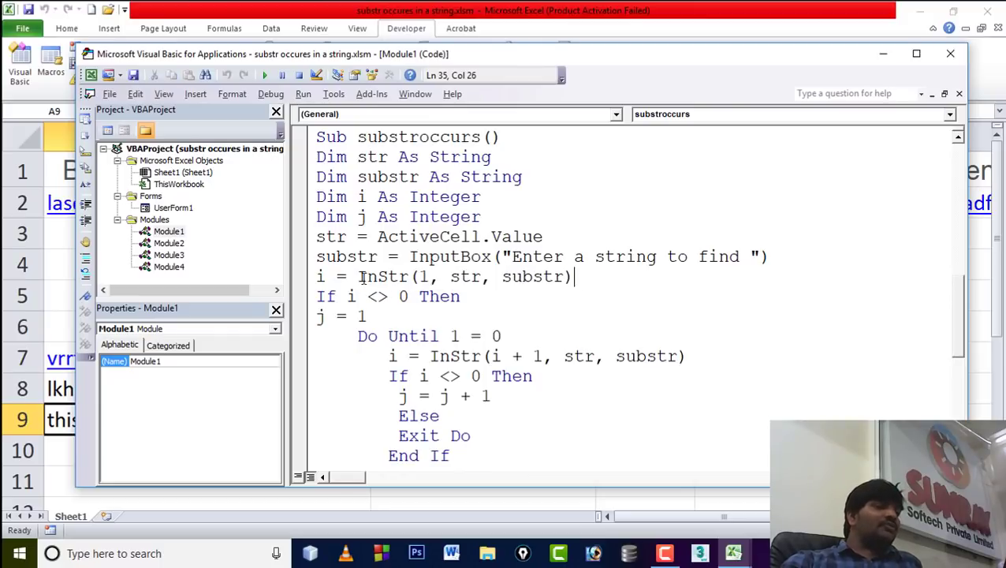
{"action": "left_click_drag", "start_coordinate": [359, 276], "coordinate": [587, 276]}
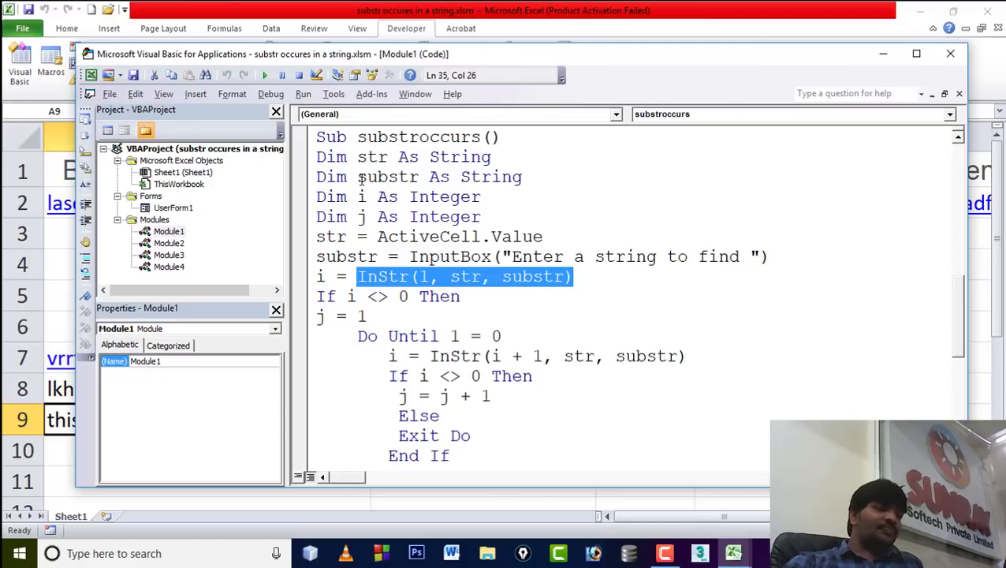
{"action": "left_click", "coordinate": [489, 363]}
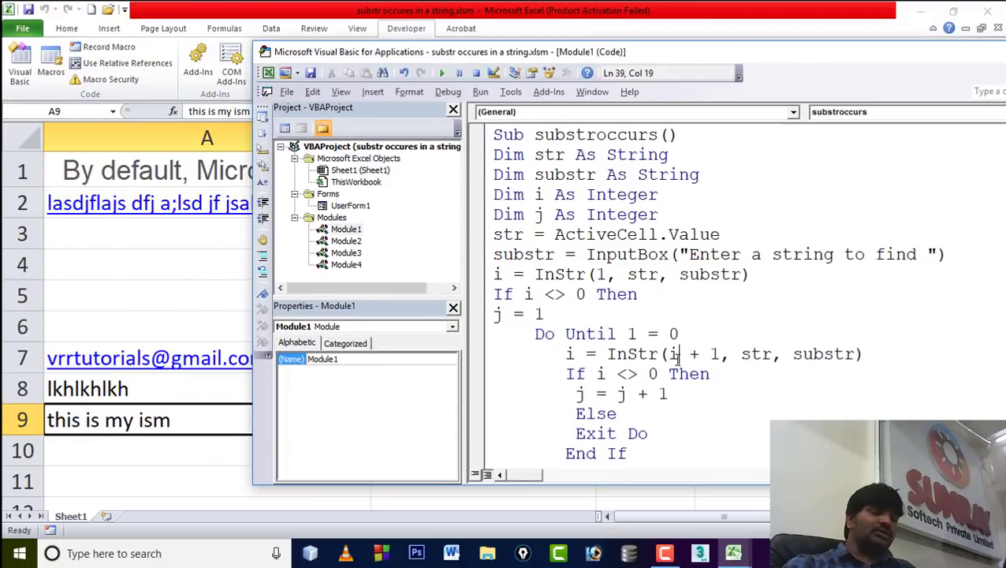
- Step into substroccurs with F8, pausing at str = ActiveCell.Value
{"action": "left_click", "coordinate": [589, 281]}
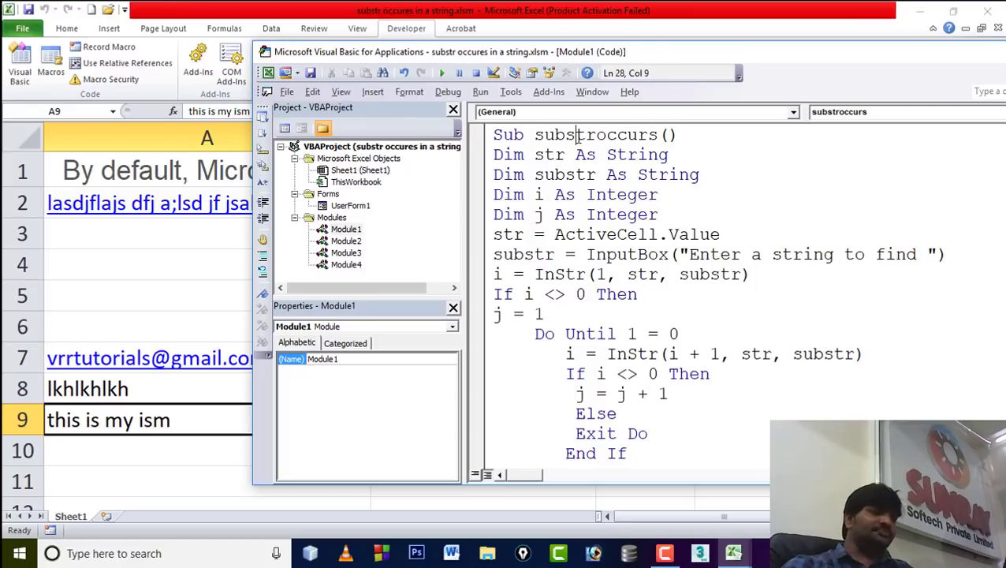
{"action": "key", "text": "F8"}
{"action": "left_click_drag", "start_coordinate": [568, 60], "coordinate": [525, 47]}
{"action": "key", "text": "F8"}
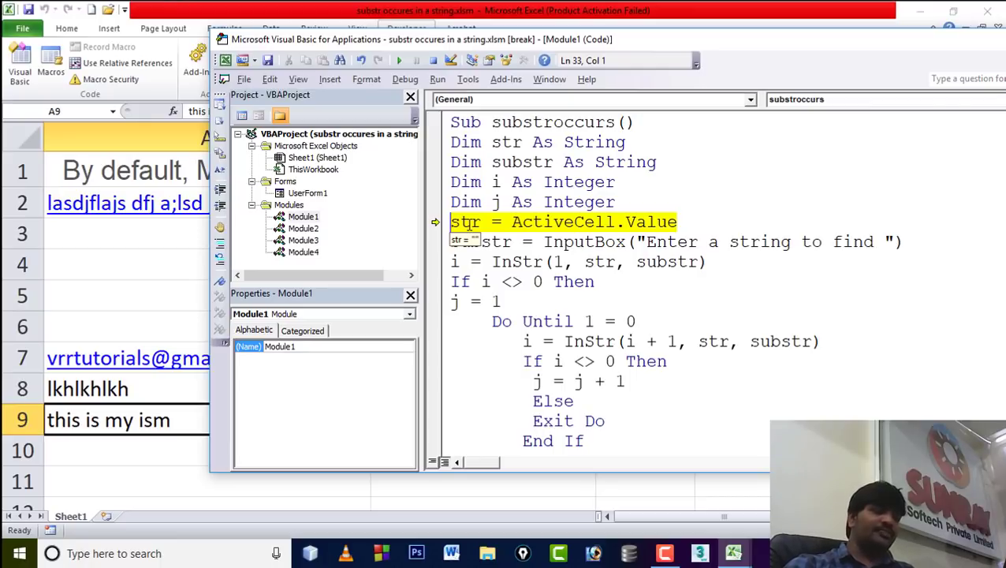
- Step through the InputBox line and enter 'is' as the substring to find
{"action": "key", "text": "F8"}
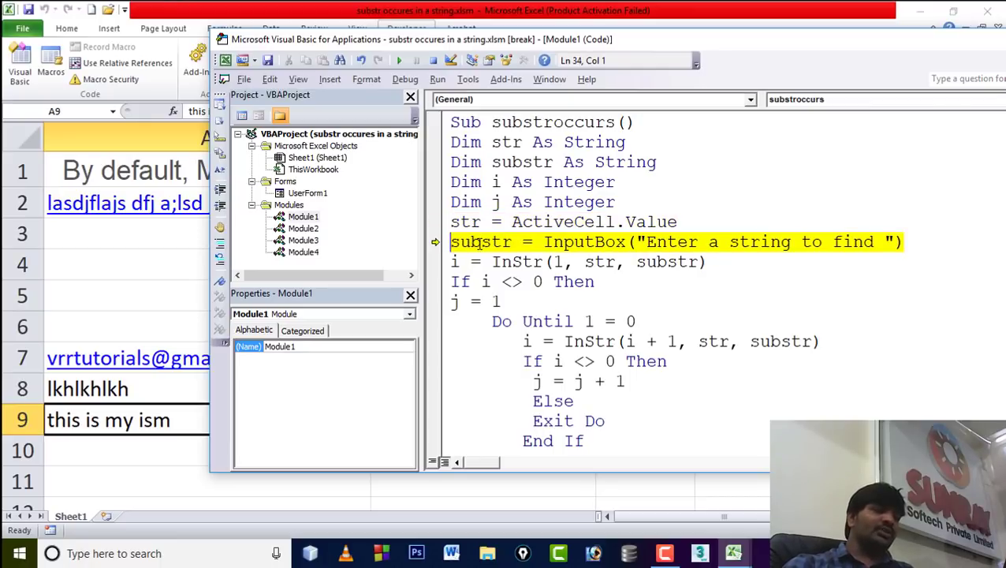
{"action": "mouse_move", "coordinate": [465, 222]}
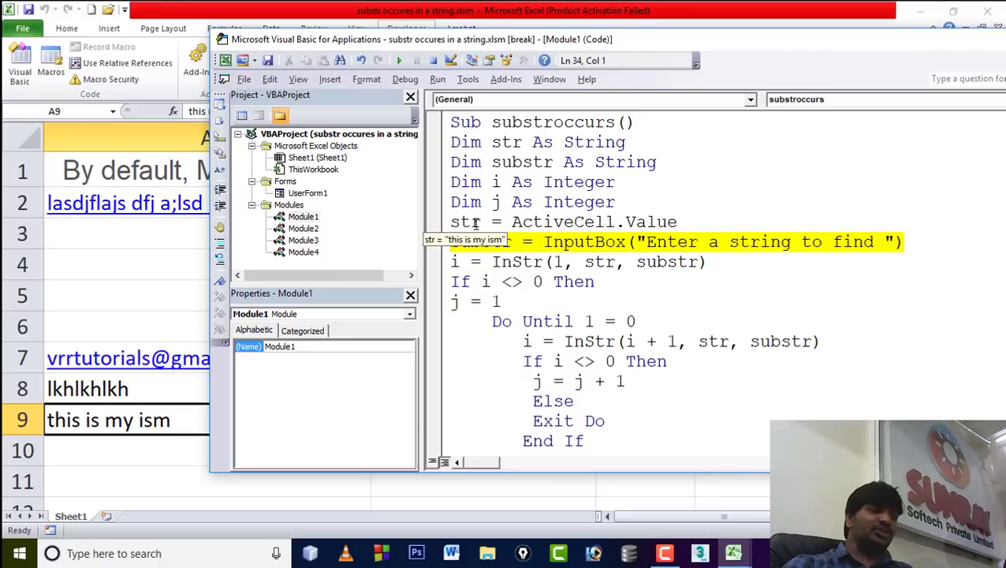
{"action": "key", "text": "F8"}
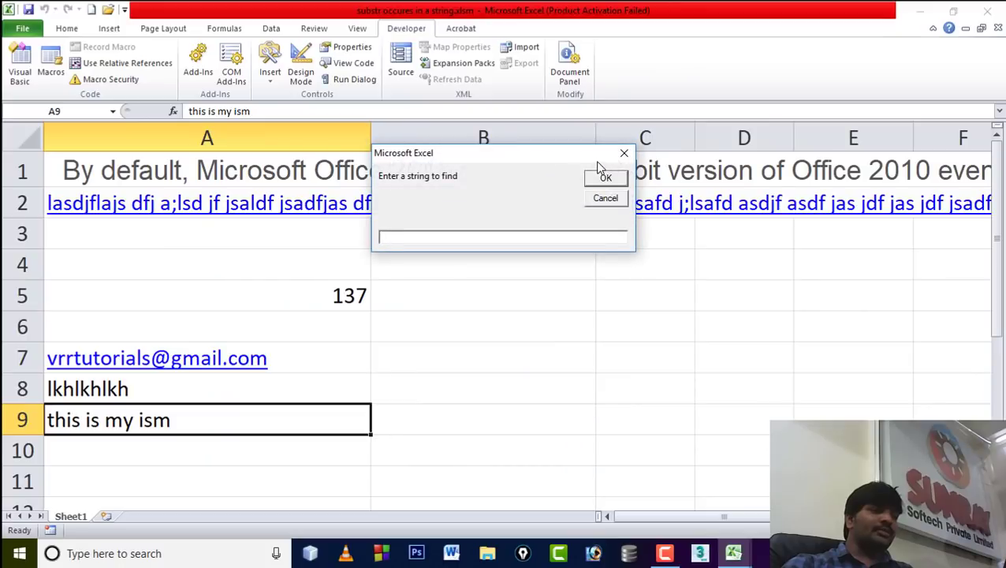
{"action": "left_click_drag", "start_coordinate": [512, 161], "coordinate": [530, 184]}
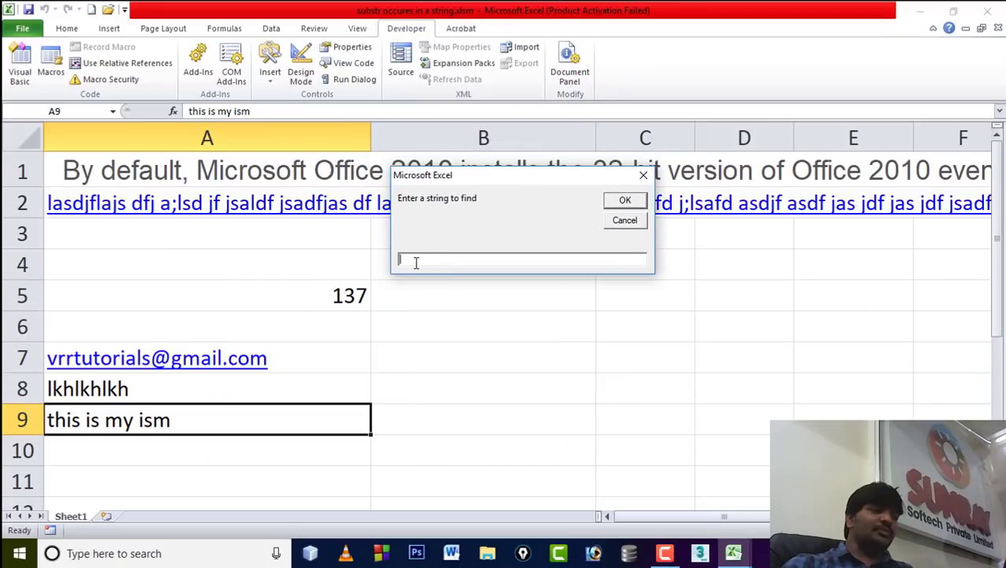
{"action": "type", "text": "is"}
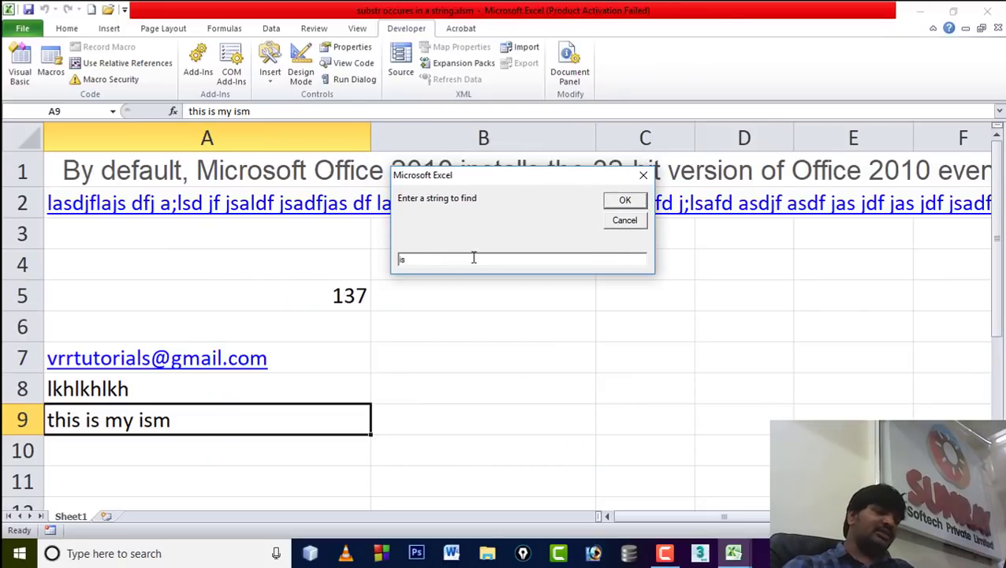
{"action": "left_click", "coordinate": [624, 202]}
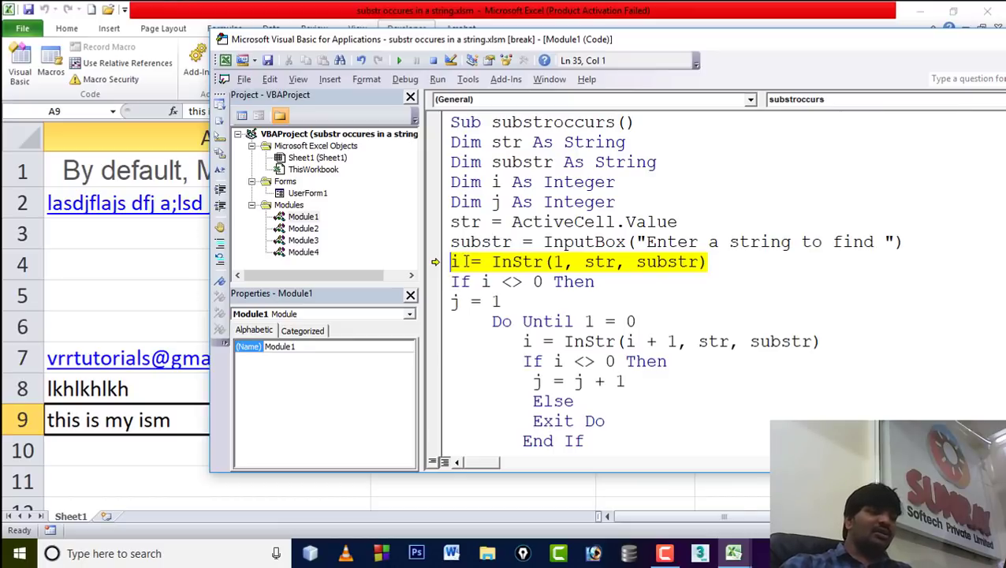
- Step through the first InStr, If i <> 0, j = 1 and Do Until to the second search
{"action": "key", "text": "F8"}
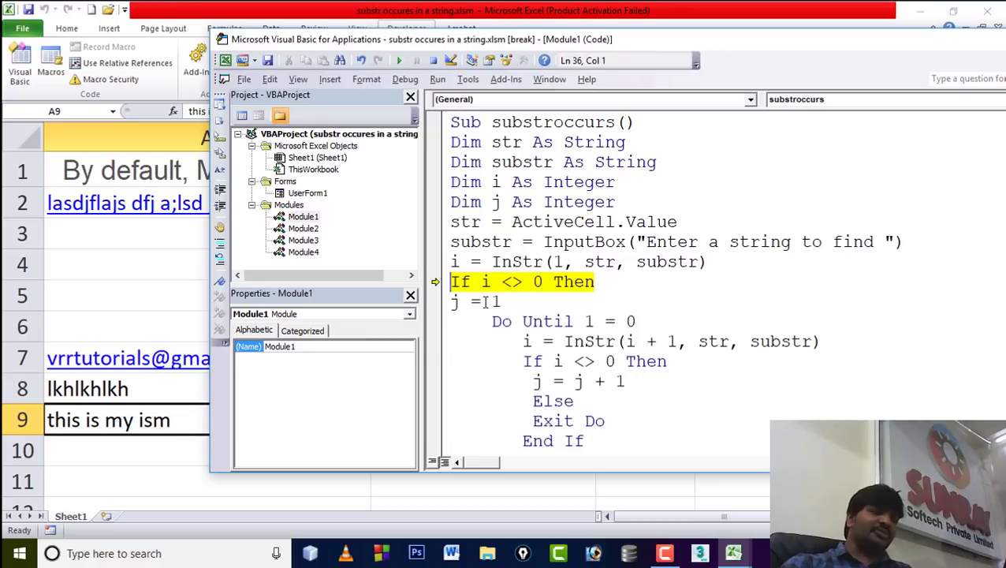
{"action": "key", "text": "F8"}
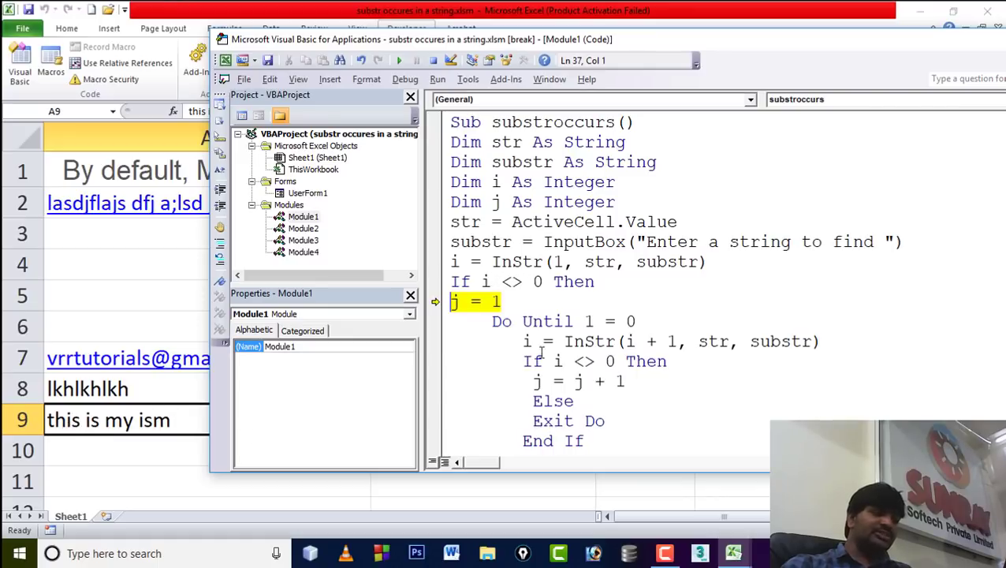
{"action": "key", "text": "F8"}
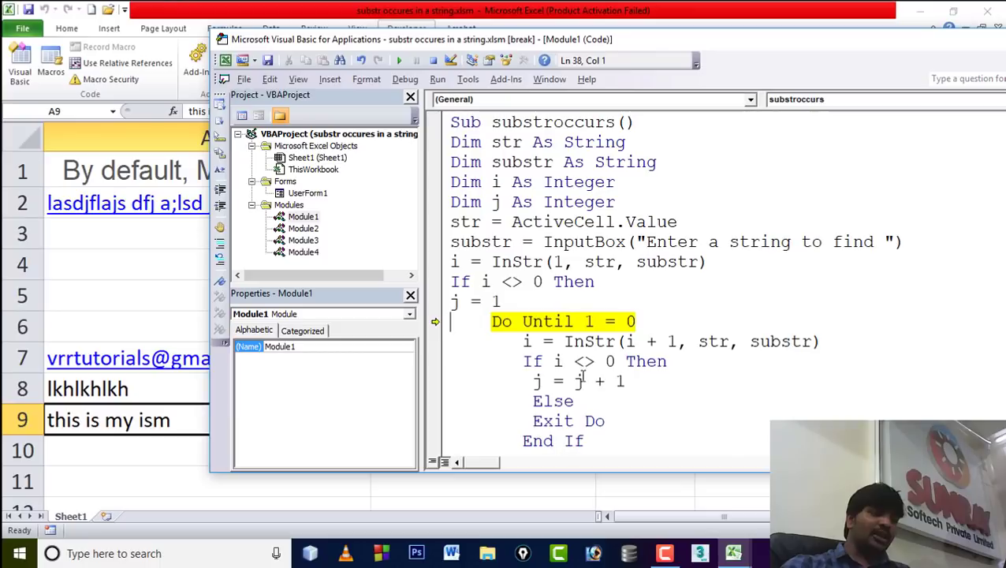
{"action": "key", "text": "F8"}
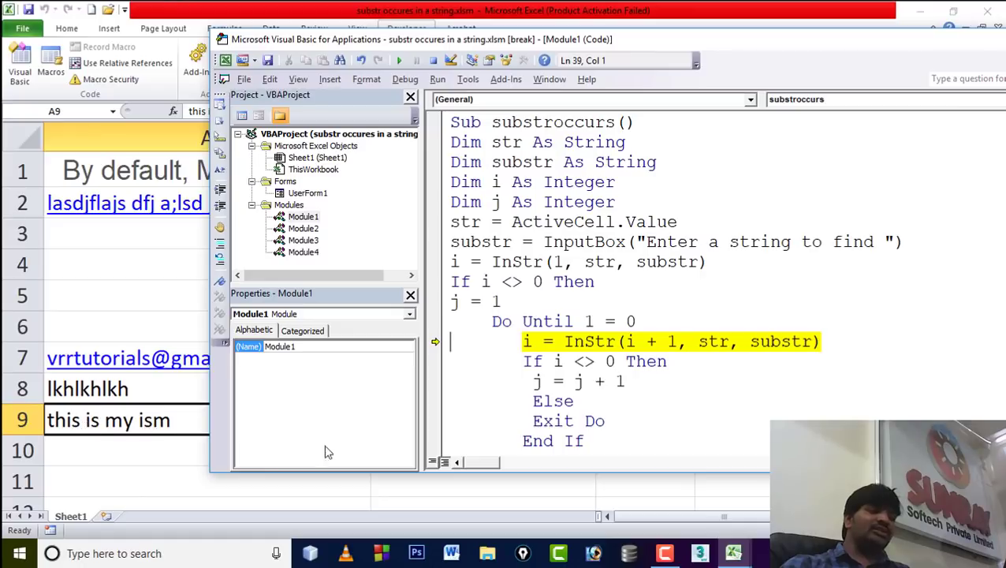
{"action": "mouse_move", "coordinate": [526, 341]}
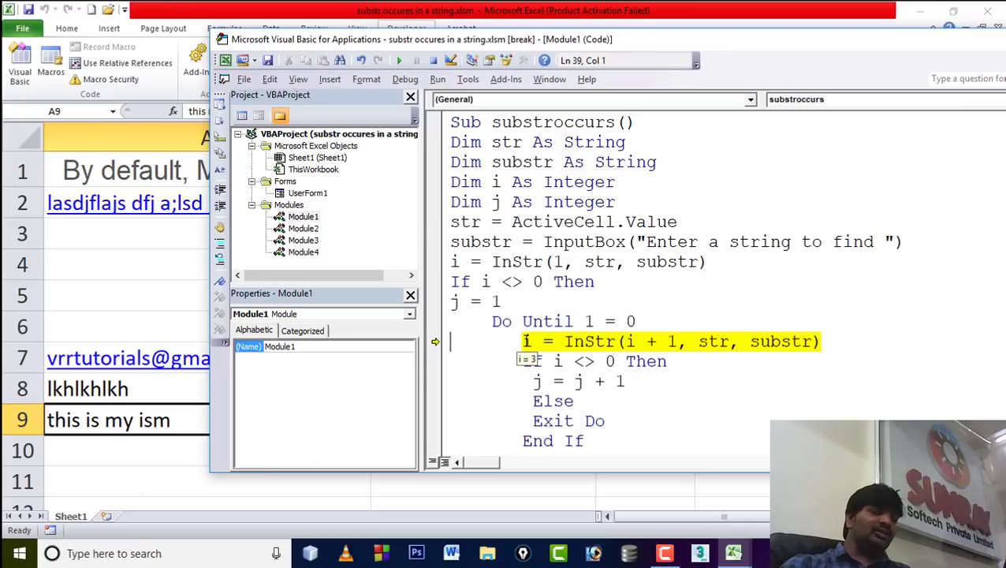
{"action": "key", "text": "F8"}
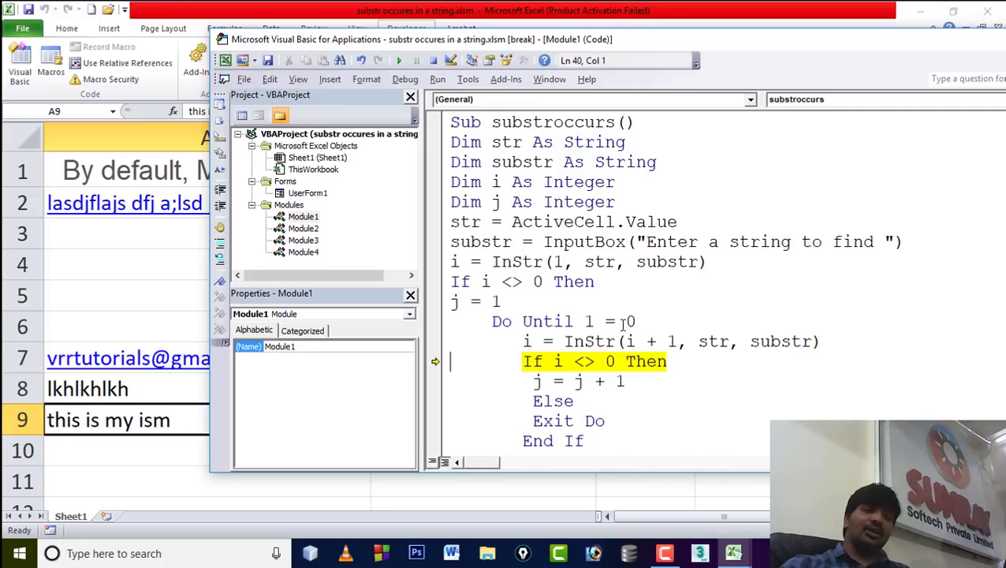
- Step through the loop's first pass, raising the match count to 2 and searching again
{"action": "scroll", "coordinate": [681, 315], "scroll_direction": "down", "scroll_amount": 1}
{"action": "scroll", "coordinate": [681, 302], "scroll_direction": "down", "scroll_amount": 1}
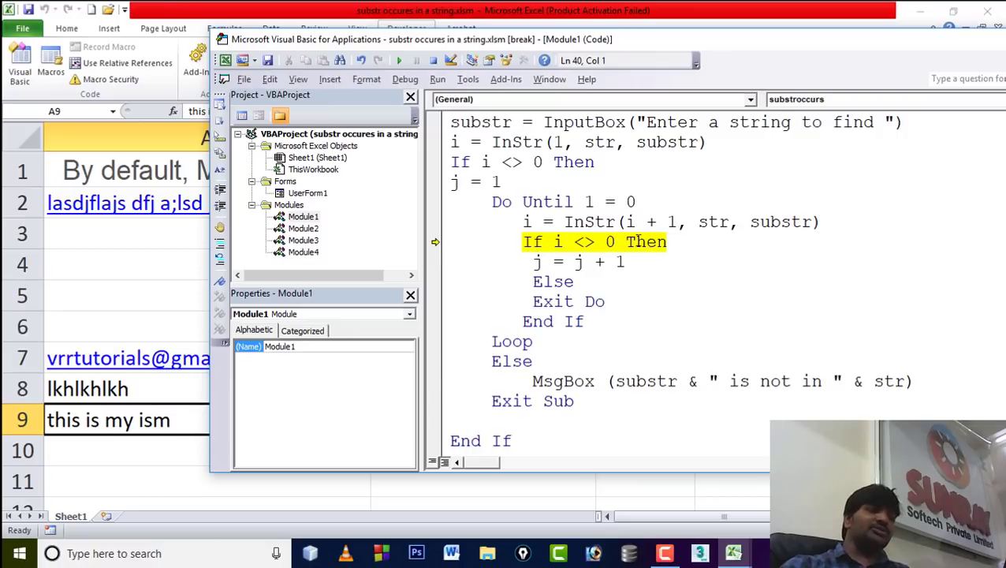
{"action": "key", "text": "F8"}
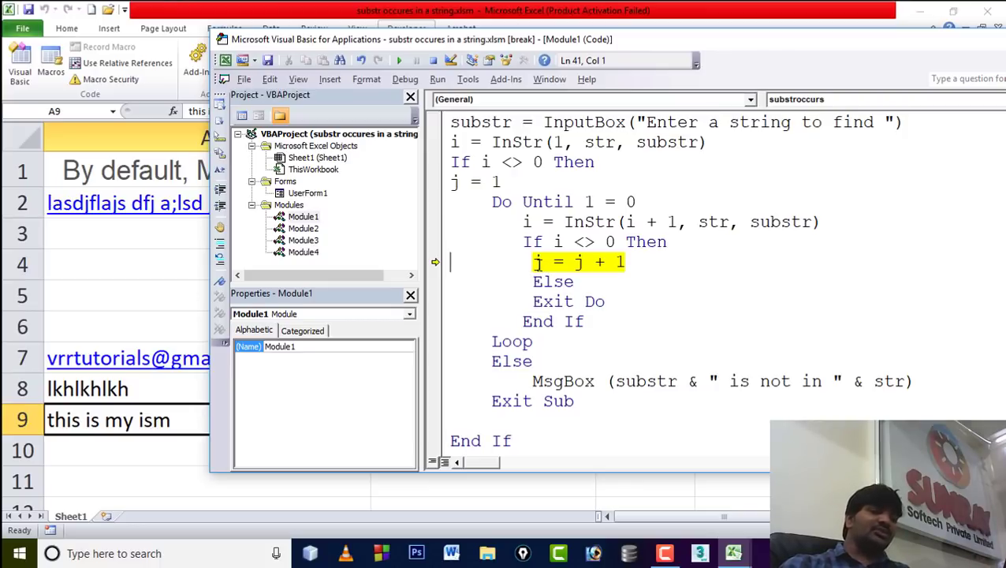
{"action": "key", "text": "F8"}
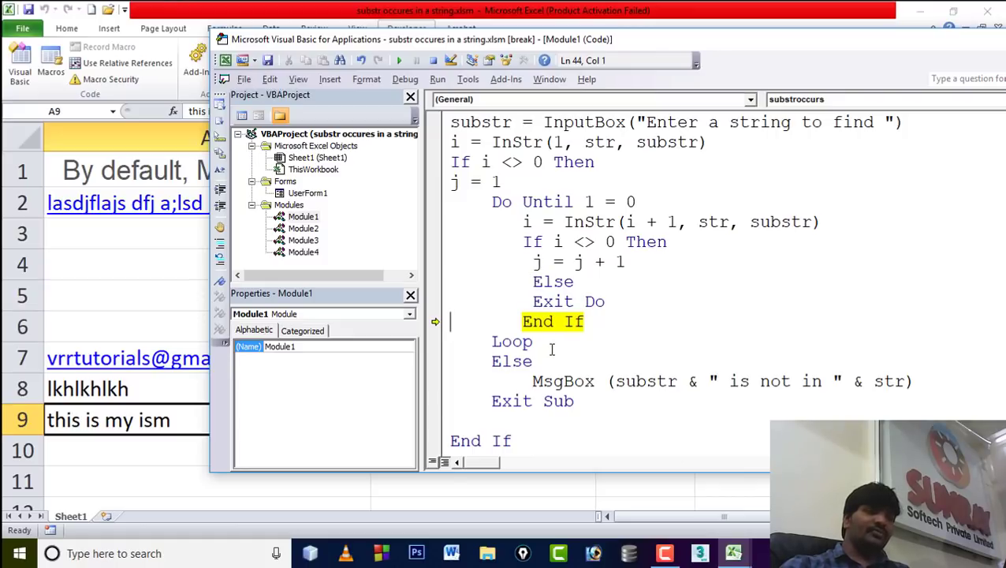
{"action": "key", "text": "F8"}
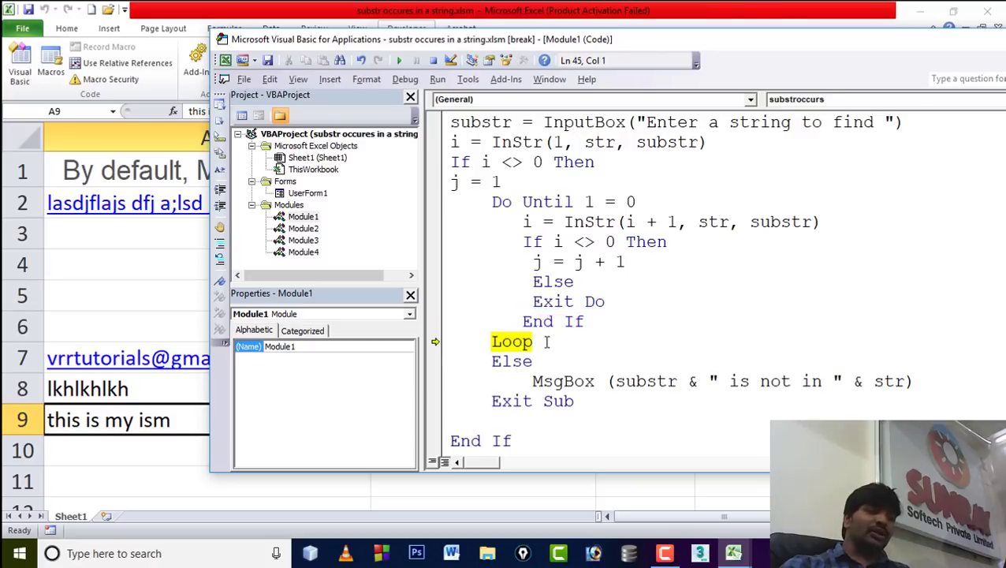
{"action": "key", "text": "F8"}
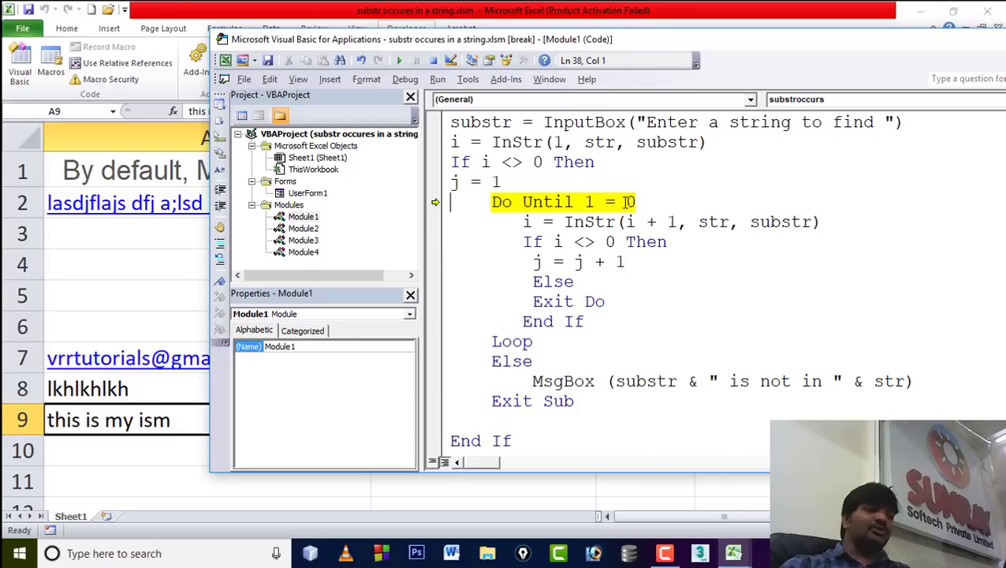
{"action": "key", "text": "F8"}
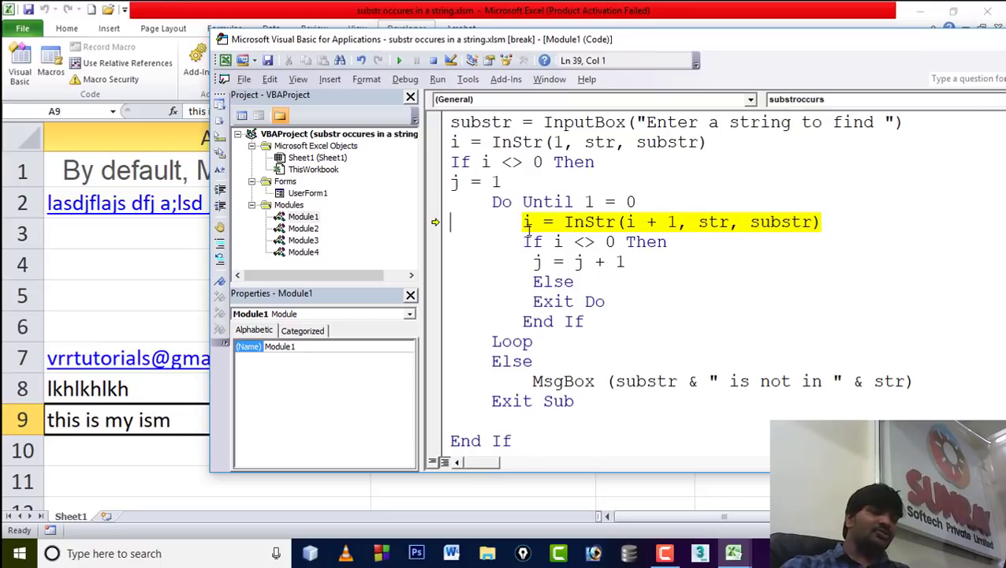
{"action": "key", "text": "F8"}
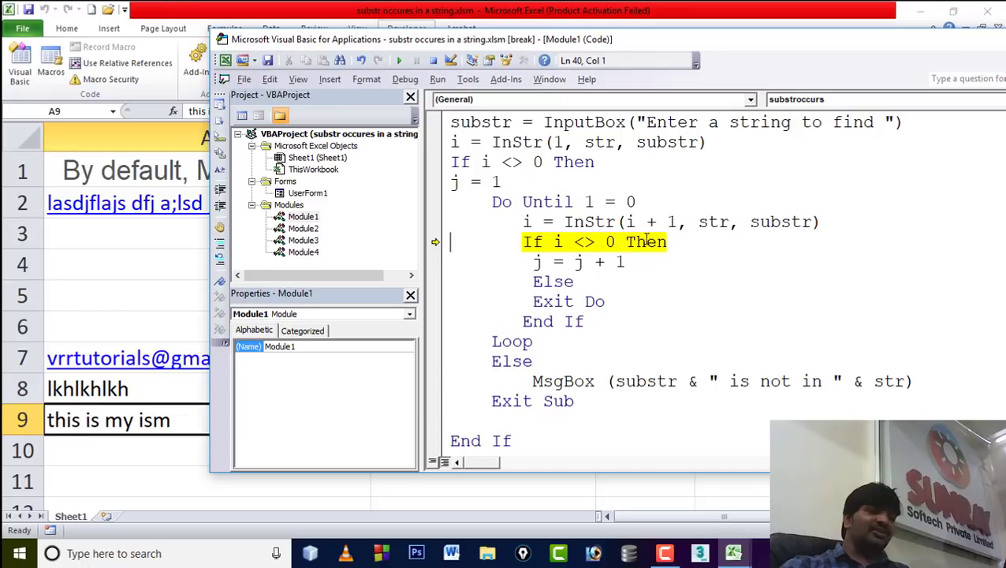
- Step to a count of 3, then exit the loop via Exit Do when no match remains
{"action": "key", "text": "F8"}
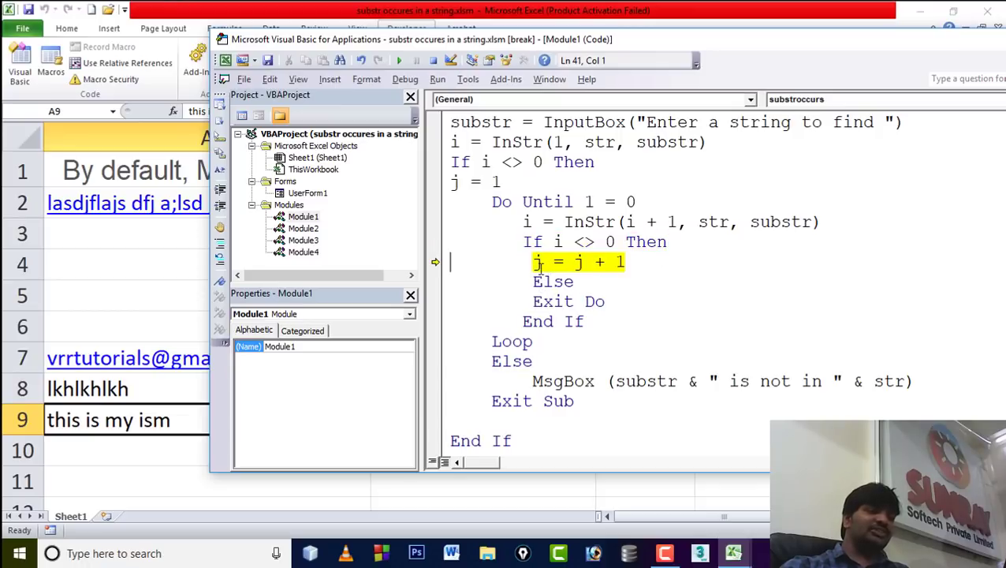
{"action": "key", "text": "F8"}
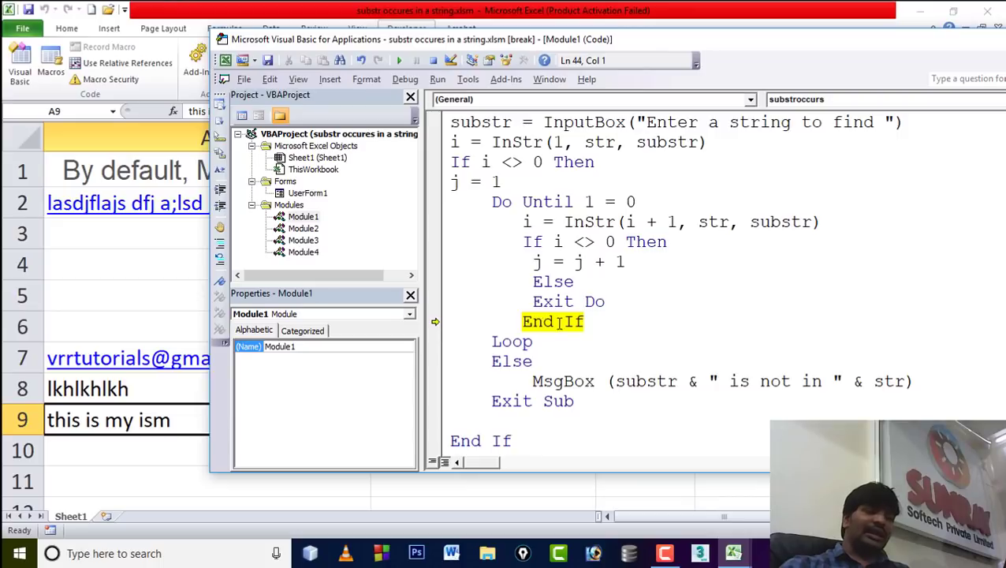
{"action": "key", "text": "F8"}
{"action": "key", "text": "F8"}
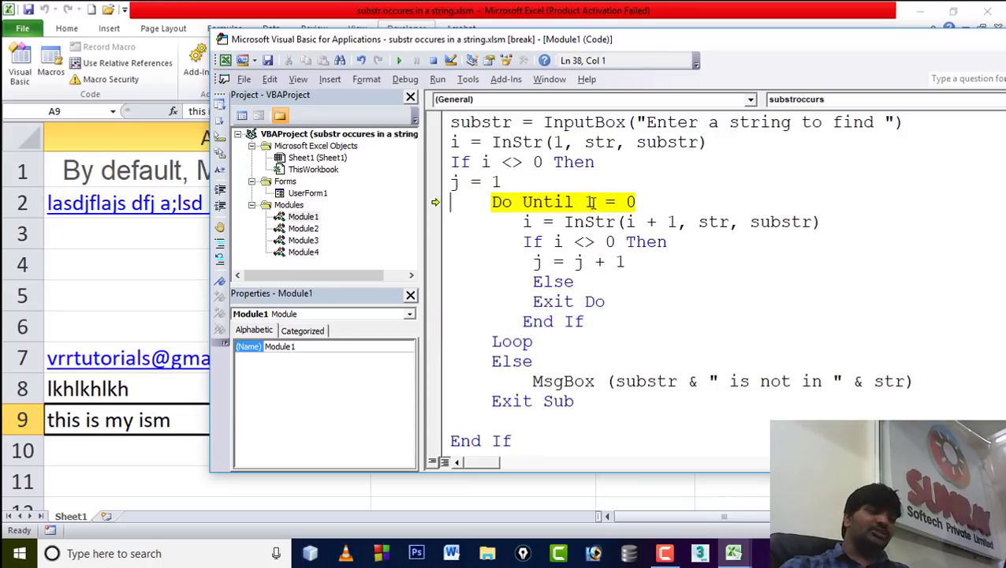
{"action": "key", "text": "F8"}
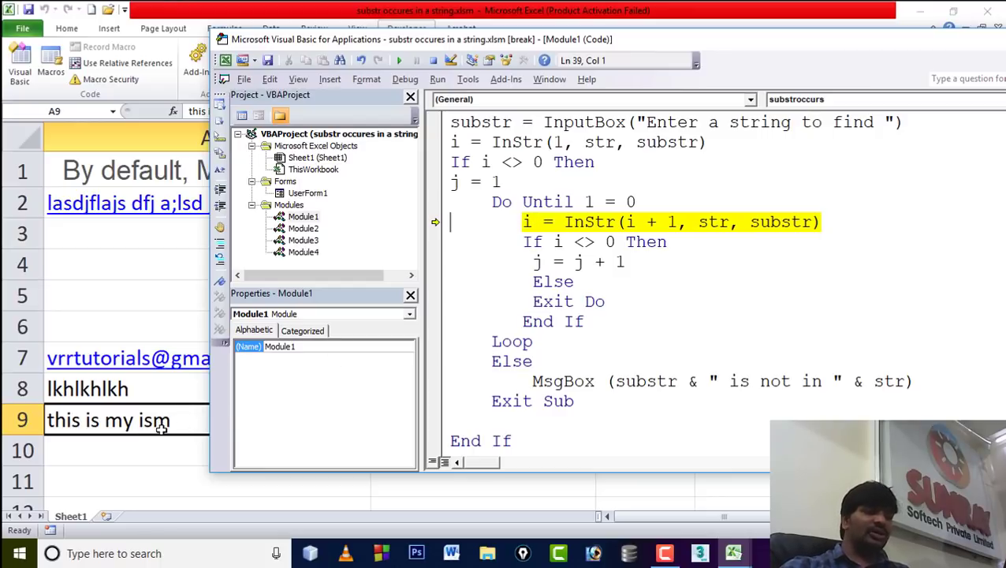
{"action": "mouse_move", "coordinate": [527, 222]}
{"action": "key", "text": "F8"}
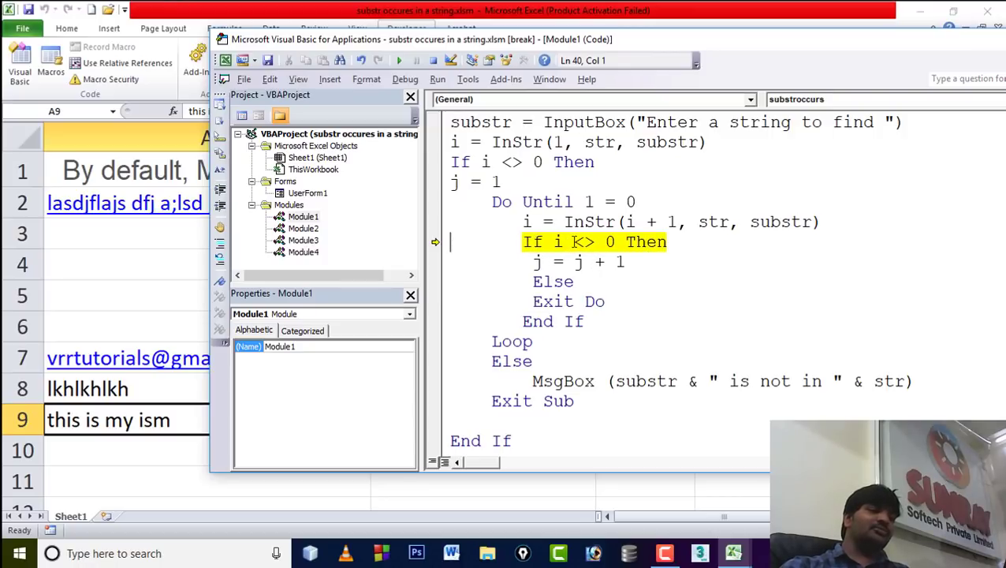
{"action": "key", "text": "F8"}
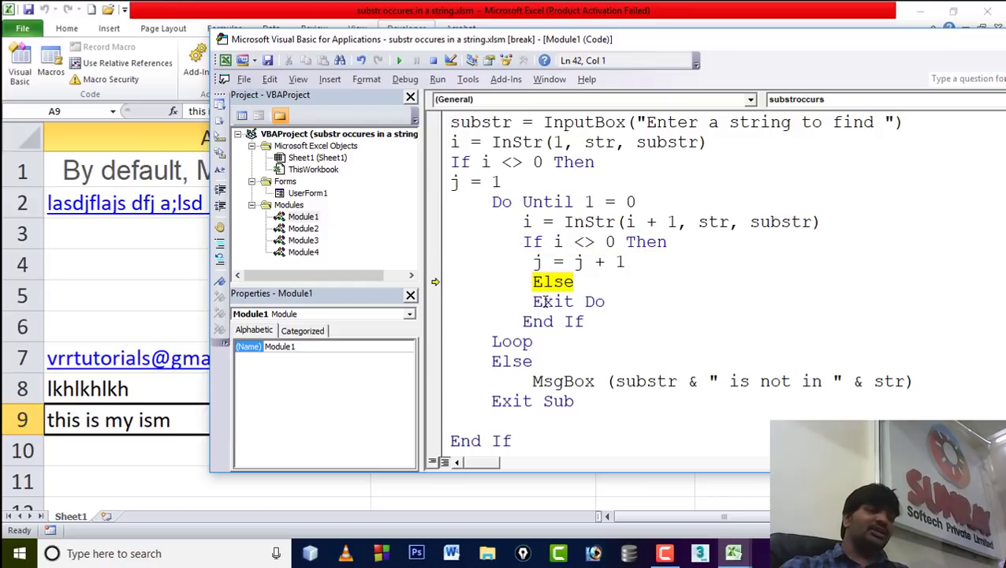
{"action": "key", "text": "F8"}
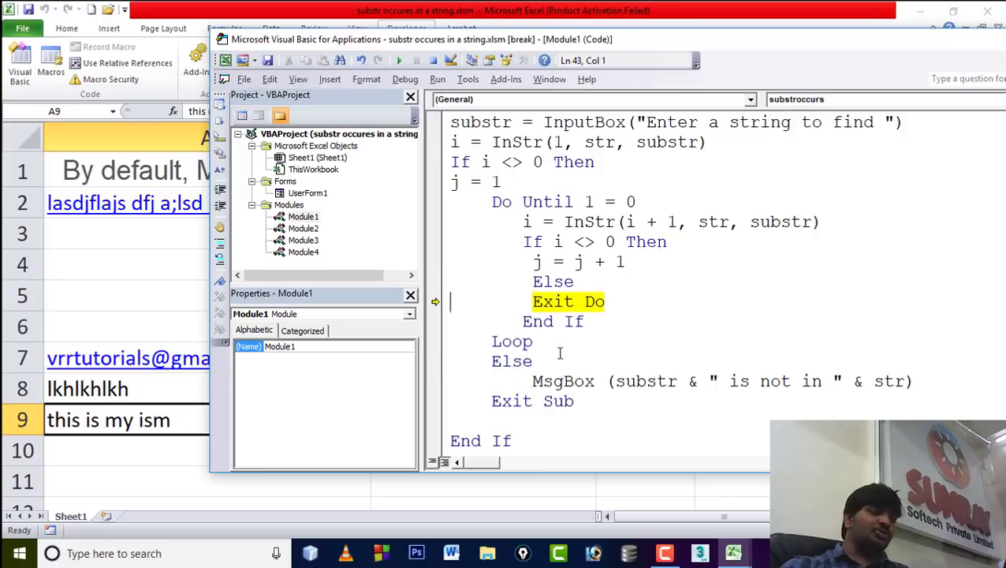
{"action": "key", "text": "F8"}
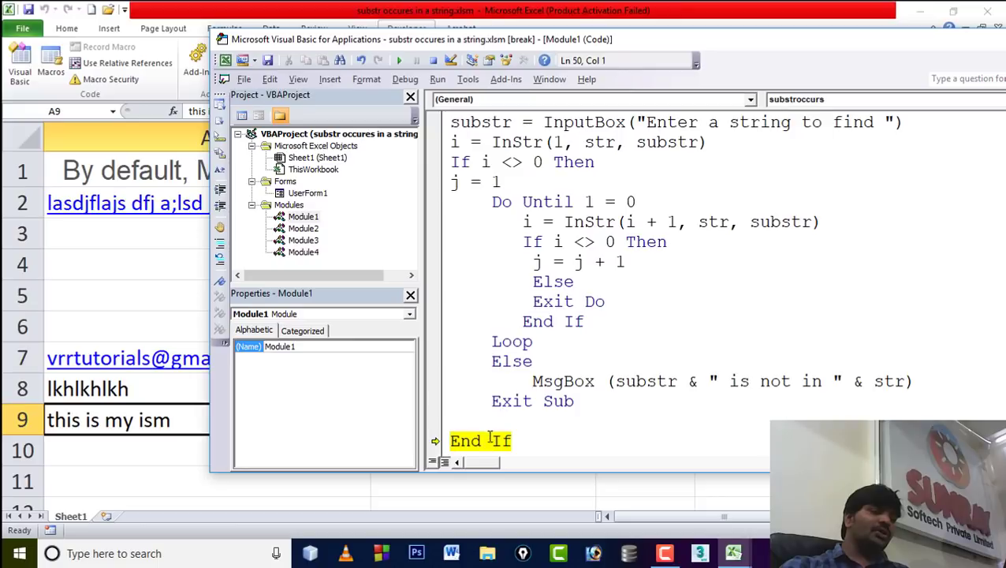
- Step to the MsgBox line and finish, showing 'is occurs in this is my ism 3 times'
{"action": "scroll", "coordinate": [558, 372], "scroll_direction": "down", "scroll_amount": 2}
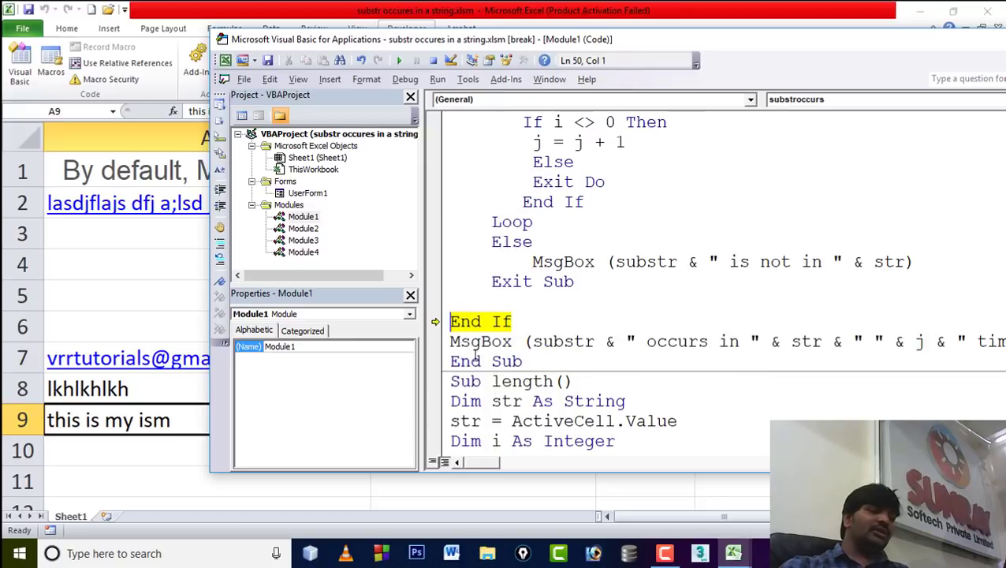
{"action": "key", "text": "F8"}
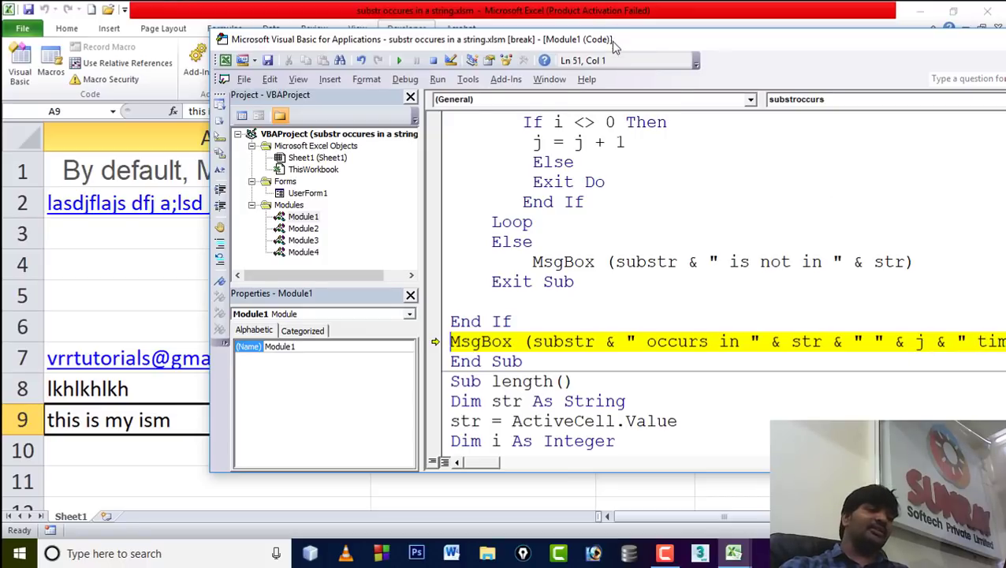
{"action": "left_click_drag", "start_coordinate": [611, 41], "coordinate": [566, 46]}
{"action": "key", "text": "F8"}
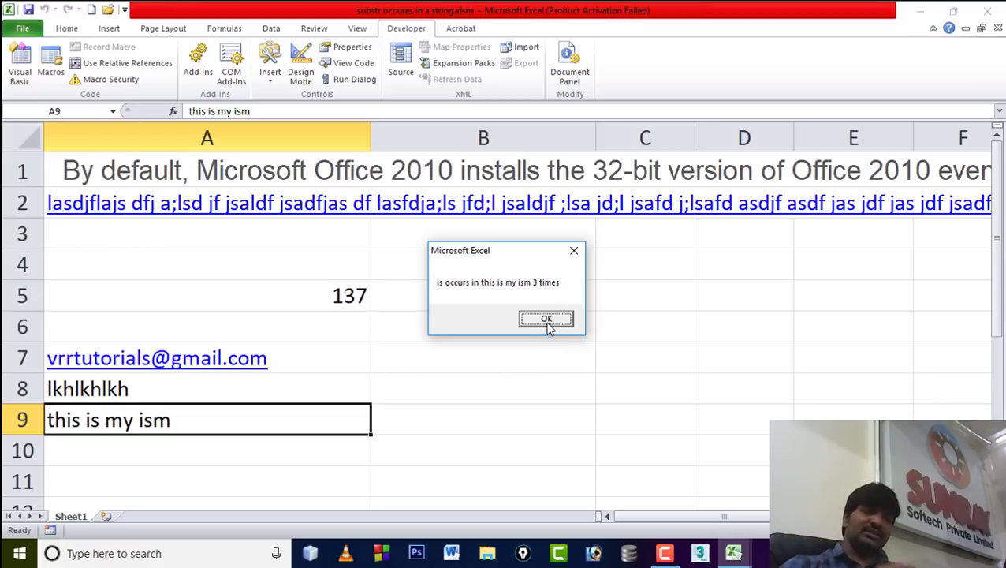
- Reset and rerun the macro with 'm', getting 2 occurrences, then return to the Module1 code
{"action": "left_click", "coordinate": [546, 318]}
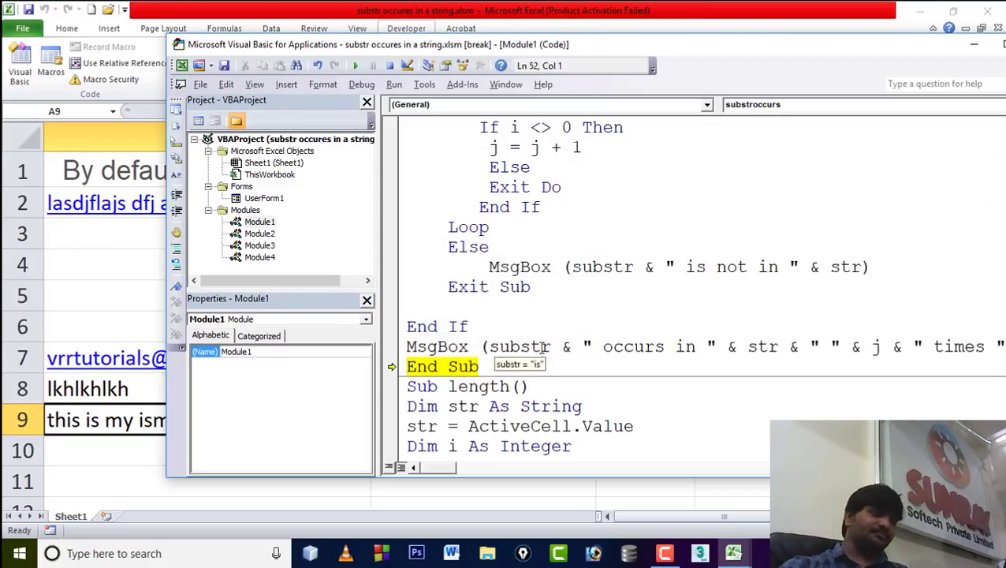
{"action": "left_click", "coordinate": [359, 71]}
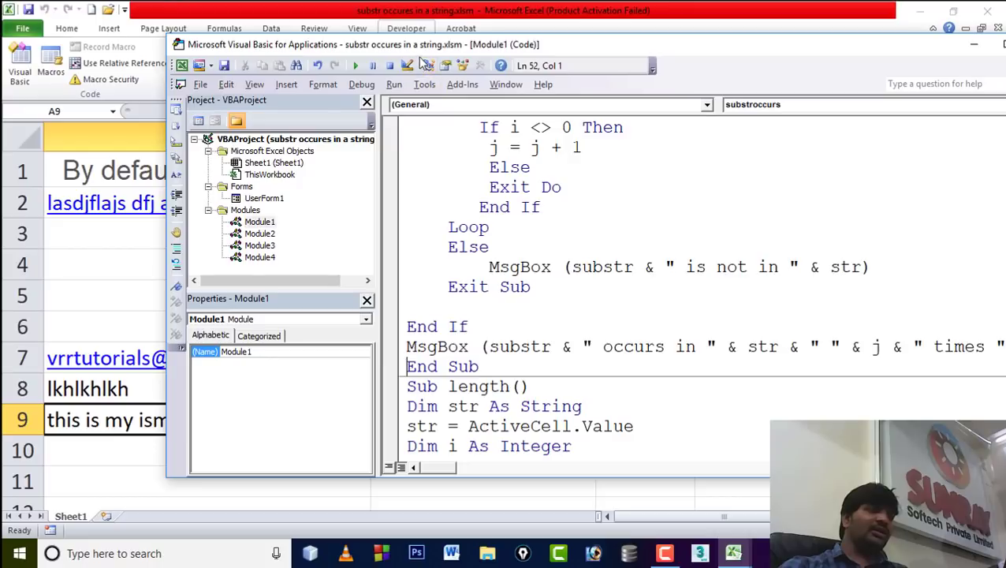
{"action": "left_click_drag", "start_coordinate": [416, 49], "coordinate": [470, 52]}
{"action": "left_click", "coordinate": [410, 69]}
{"action": "type", "text": "m"}
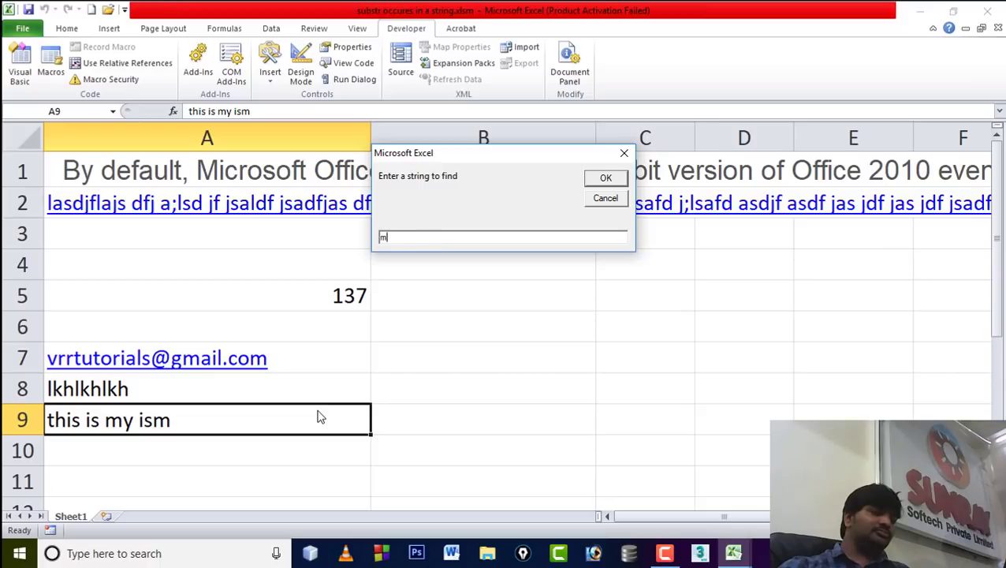
{"action": "left_click", "coordinate": [615, 177]}
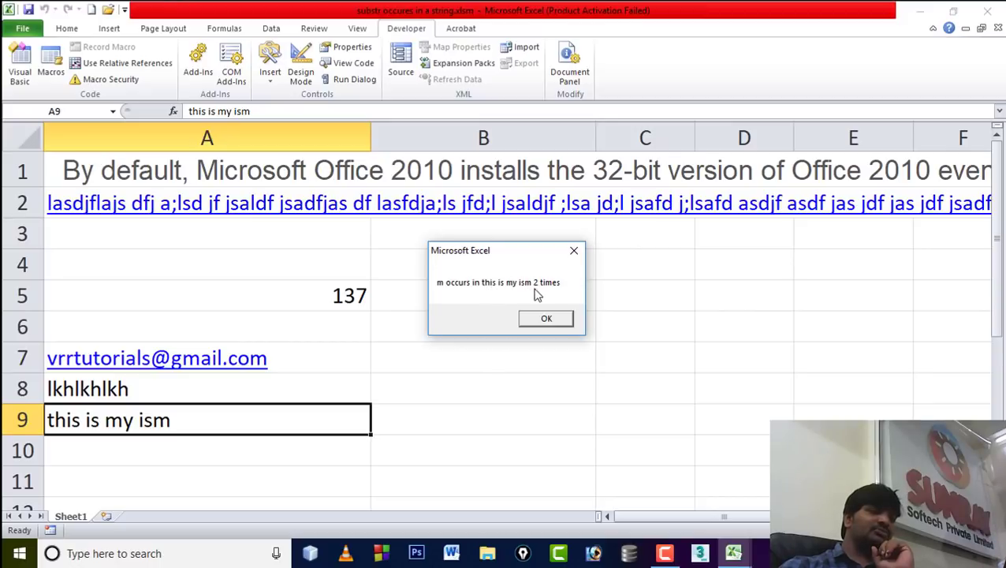
{"action": "left_click", "coordinate": [555, 320]}
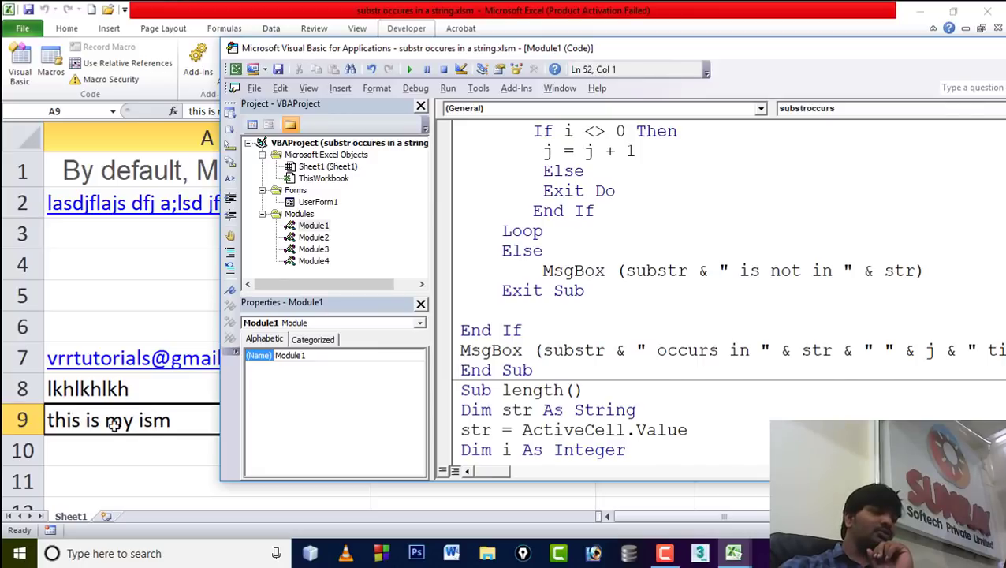
{"action": "left_click", "coordinate": [590, 292]}
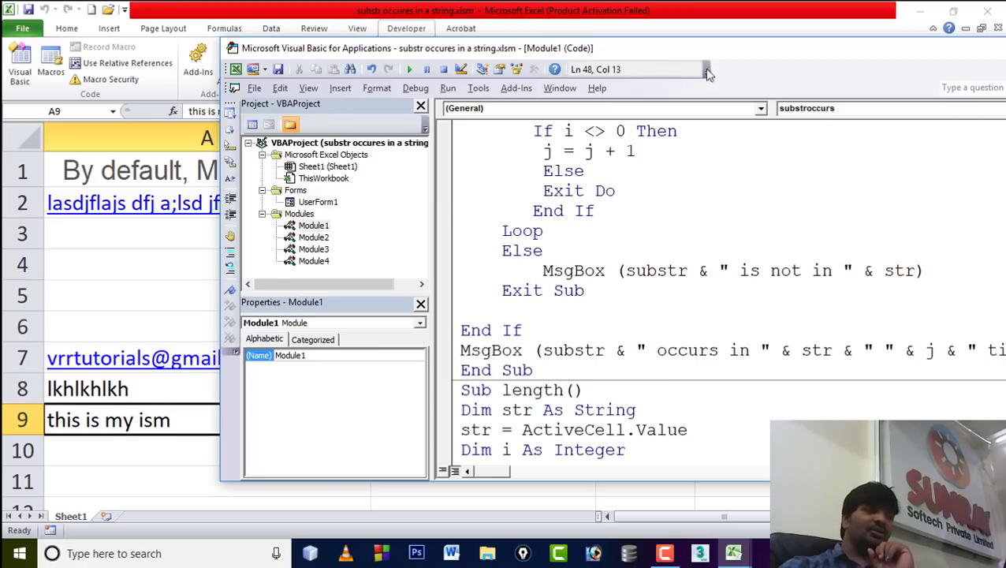
{"action": "left_click_drag", "start_coordinate": [709, 49], "coordinate": [566, 84]}
- Minimize the VBA editor and then the Excel workbook to reveal the desktop
{"action": "left_click", "coordinate": [476, 403]}
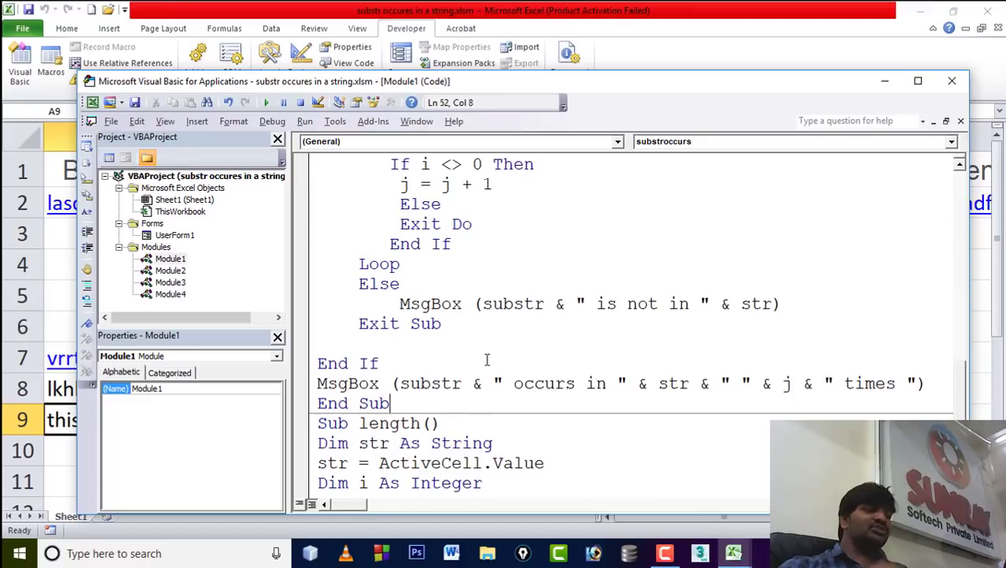
{"action": "scroll", "coordinate": [487, 359], "scroll_direction": "up", "scroll_amount": 2}
{"action": "scroll", "coordinate": [487, 359], "scroll_direction": "up", "scroll_amount": 1}
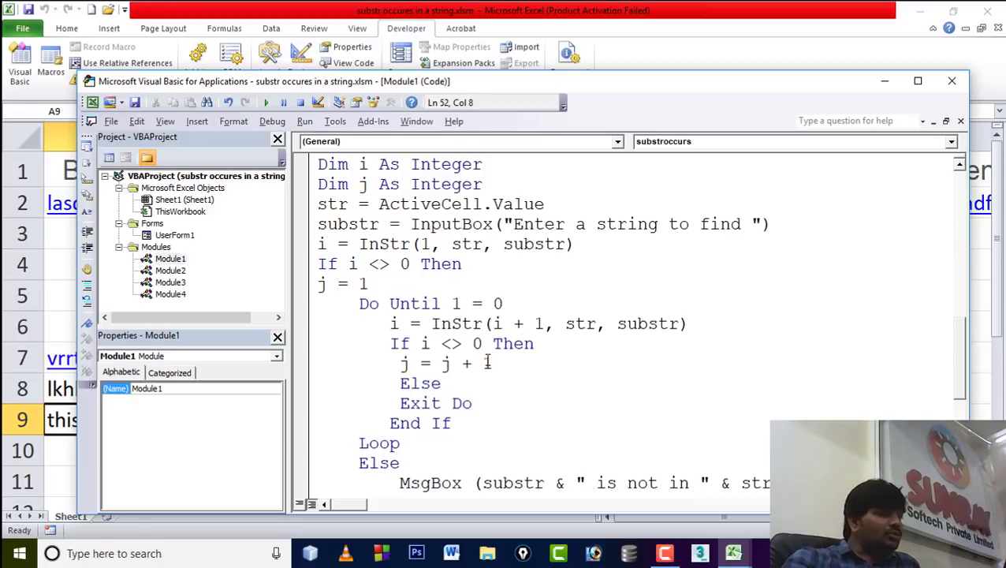
{"action": "left_click", "coordinate": [884, 82]}
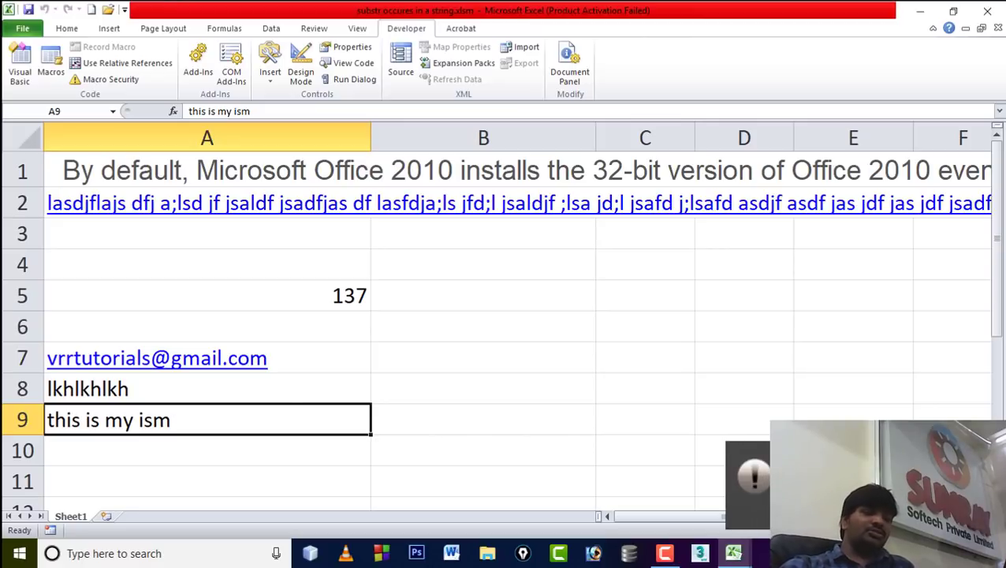
{"action": "left_click", "coordinate": [189, 416]}
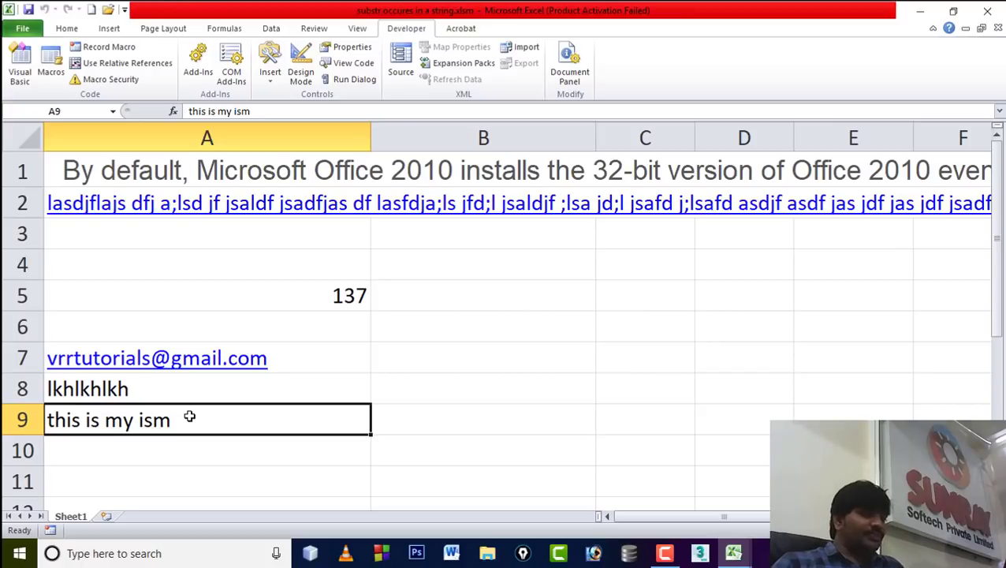
{"action": "left_click", "coordinate": [920, 14]}
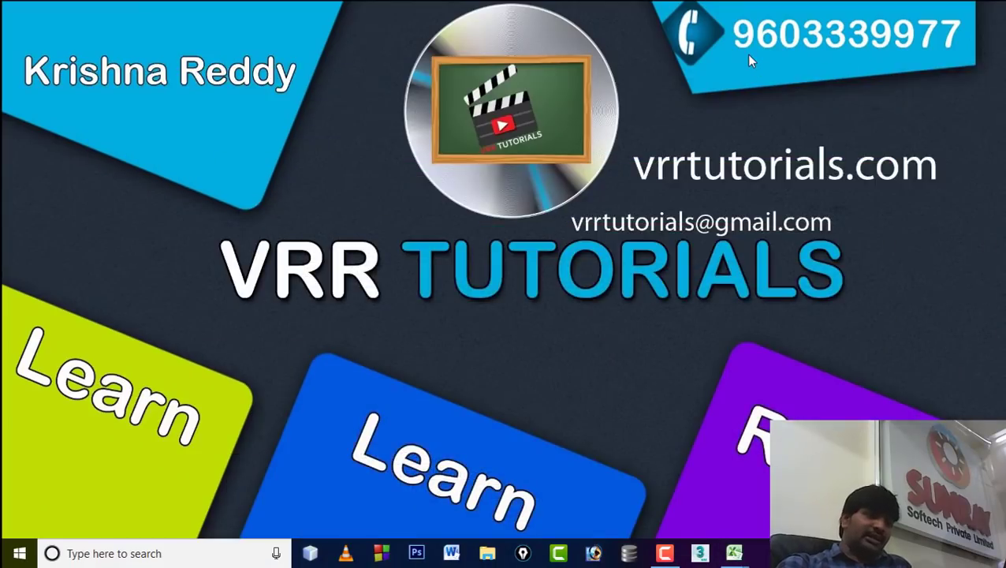